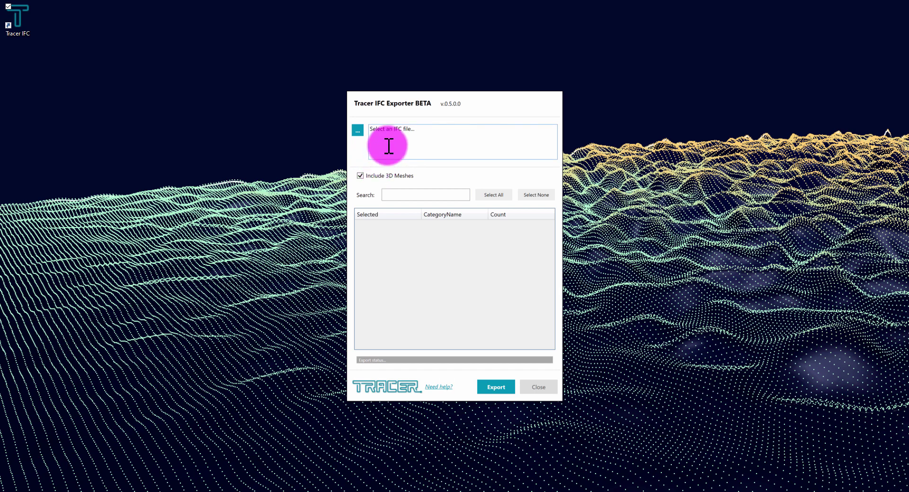
# Load the 20191126AZUMA9-Archicad.ifc model from the Open IFC Models folder.
pyautogui.click(358, 130)
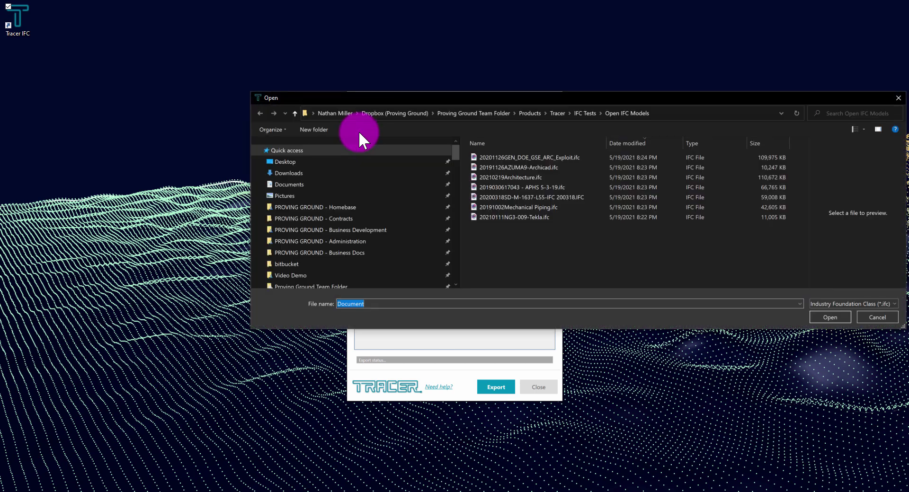
pyautogui.click(546, 169)
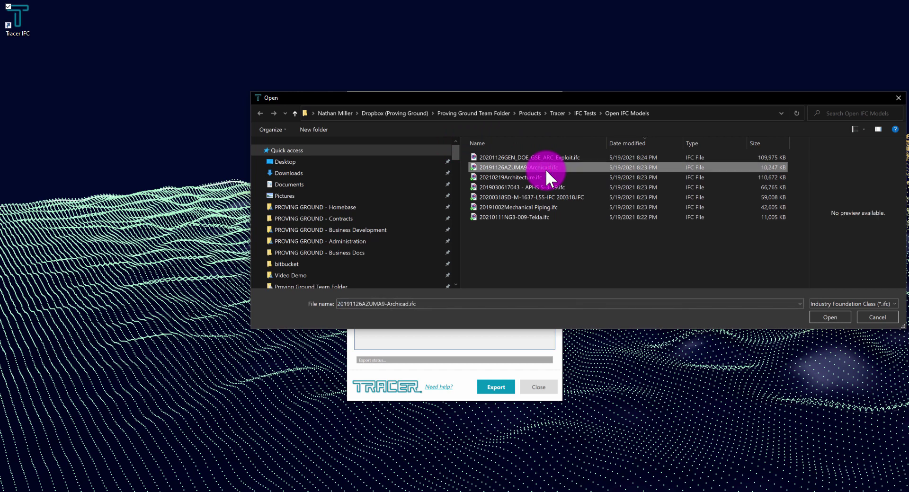
pyautogui.click(830, 317)
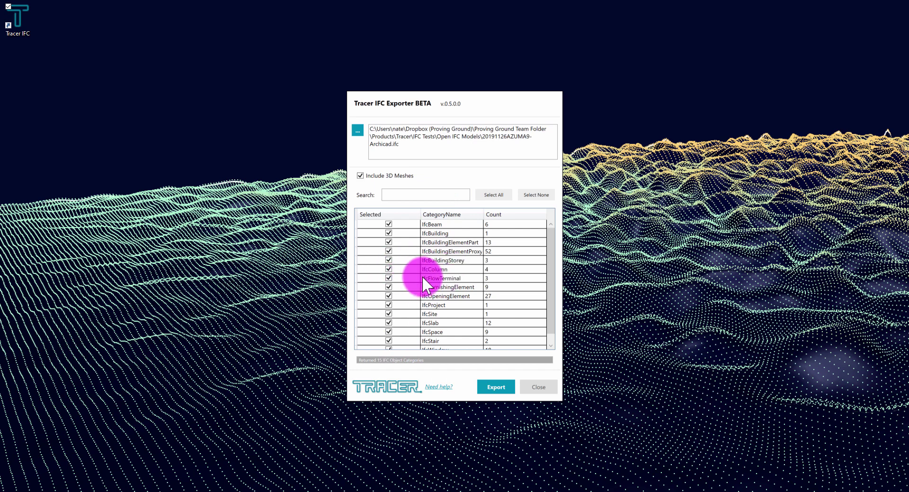
# Sort the IFC categories by Count, largest first, putting IfcBuildingElementProxy (52) on top.
pyautogui.click(508, 214)
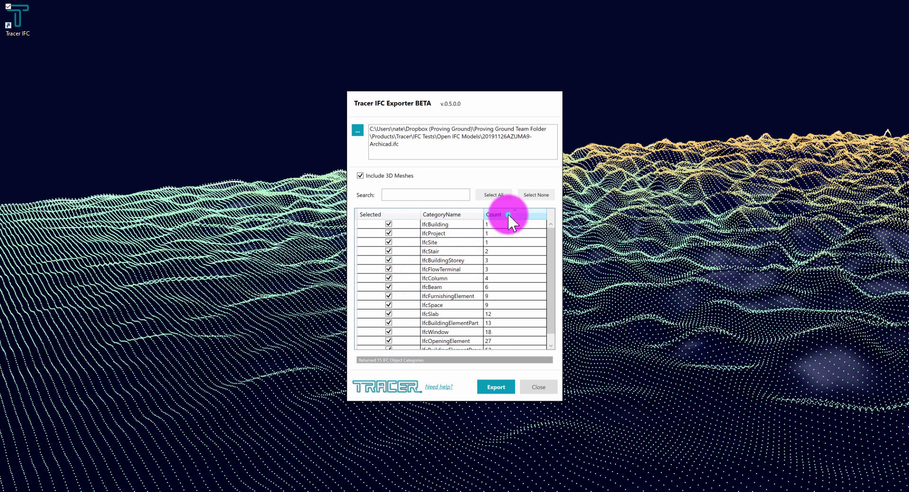
pyautogui.click(508, 214)
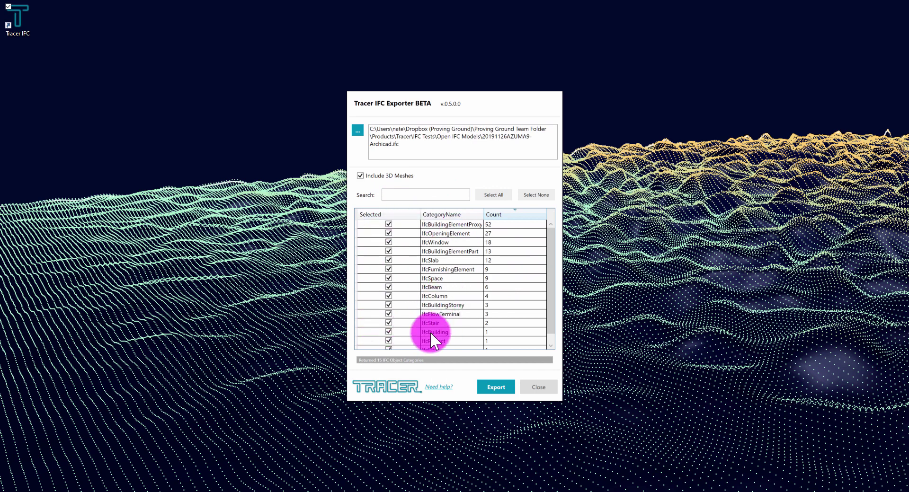
# Export the model to 20191126AZUMA9-Archicad.db and acknowledge the File Saved message.
pyautogui.click(496, 390)
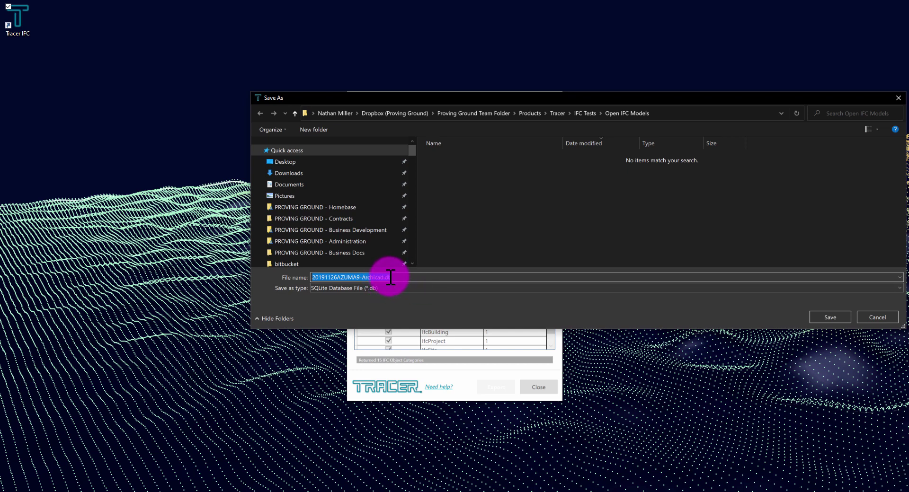
pyautogui.click(830, 316)
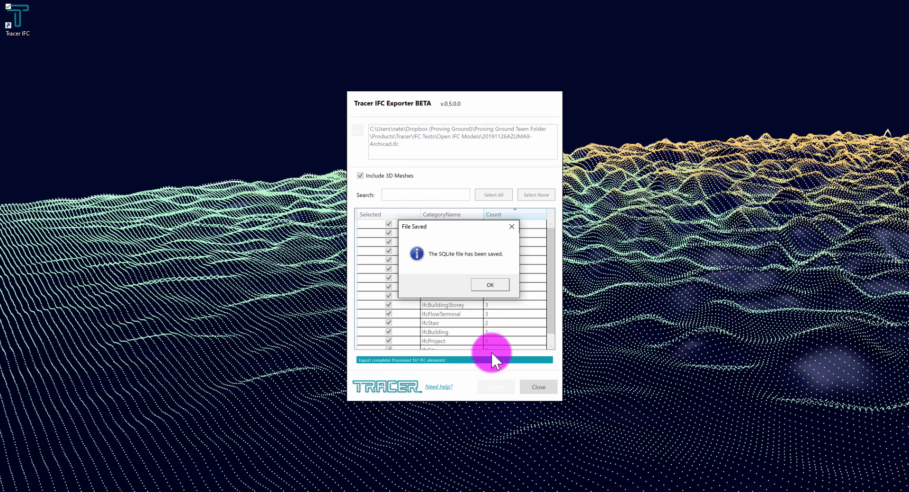
pyautogui.click(489, 284)
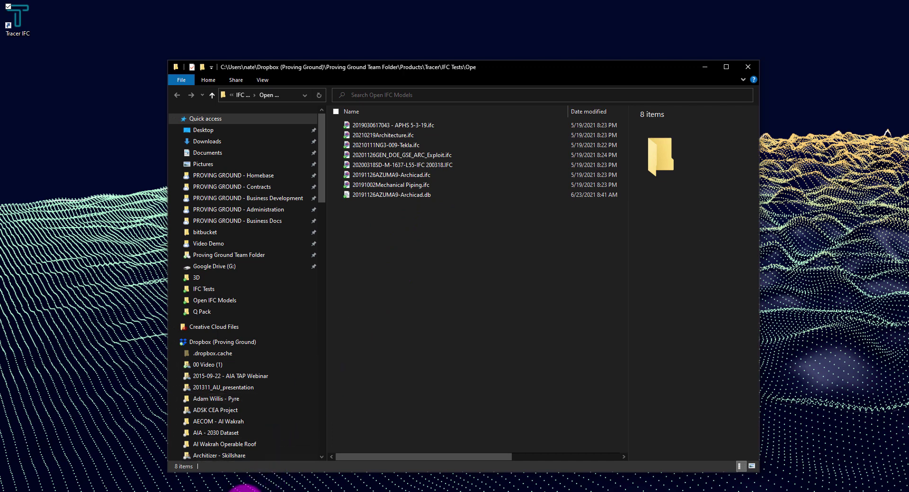
# Select the new 20191126AZUMA9-Archicad.db in Explorer, then switch to Power BI Desktop.
pyautogui.moveTo(244, 491)
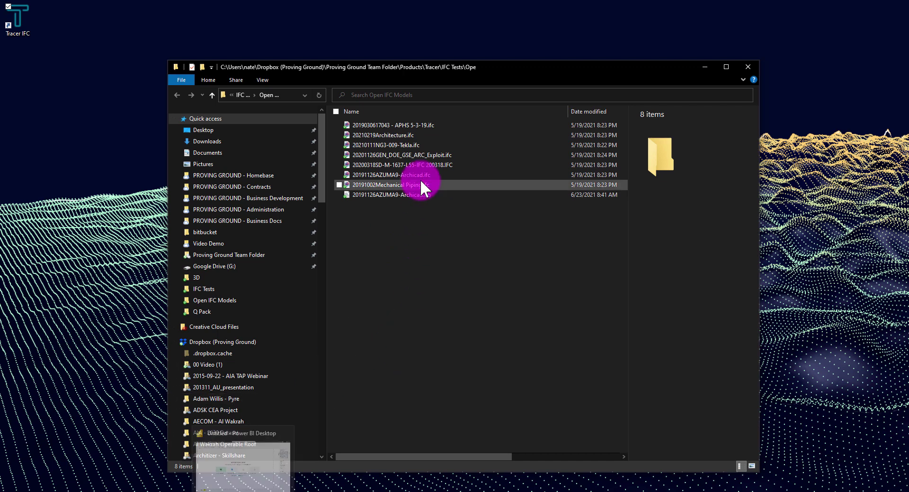
pyautogui.click(421, 196)
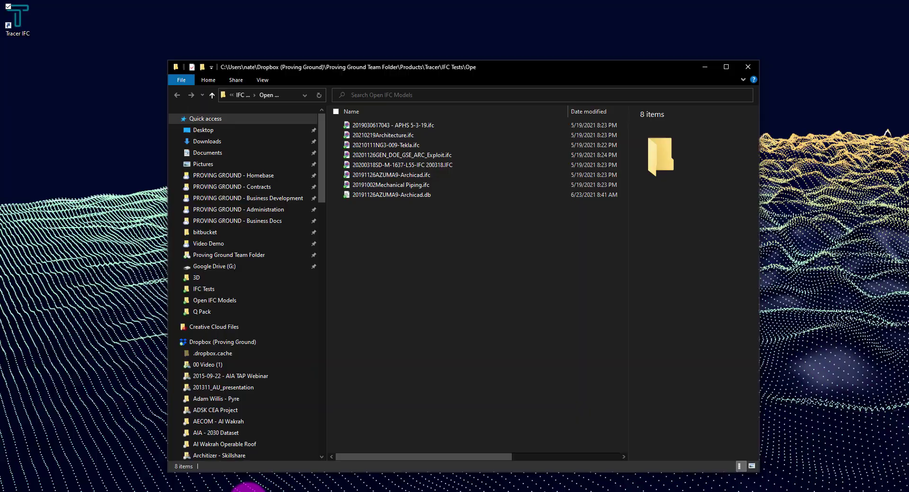
pyautogui.click(248, 490)
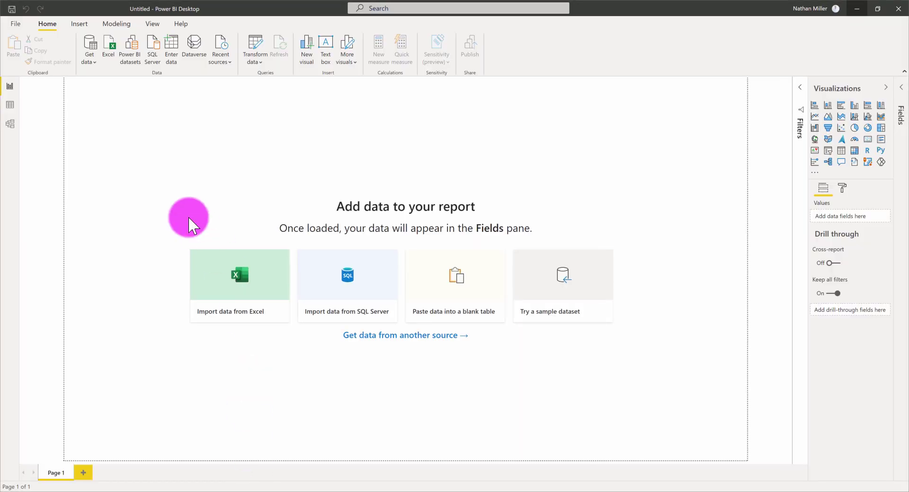
# Open the IFC Data Explorer.pbit template, filtering the browser to Power BI template files.
pyautogui.click(16, 25)
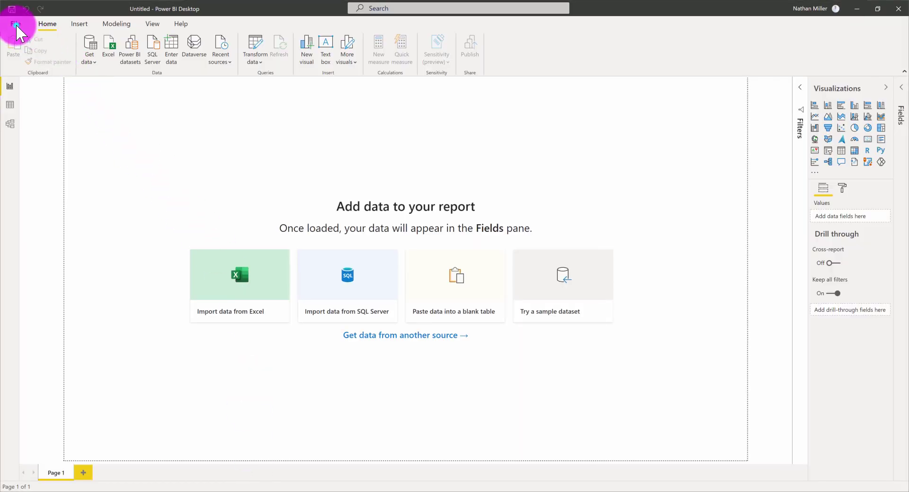
pyautogui.click(344, 64)
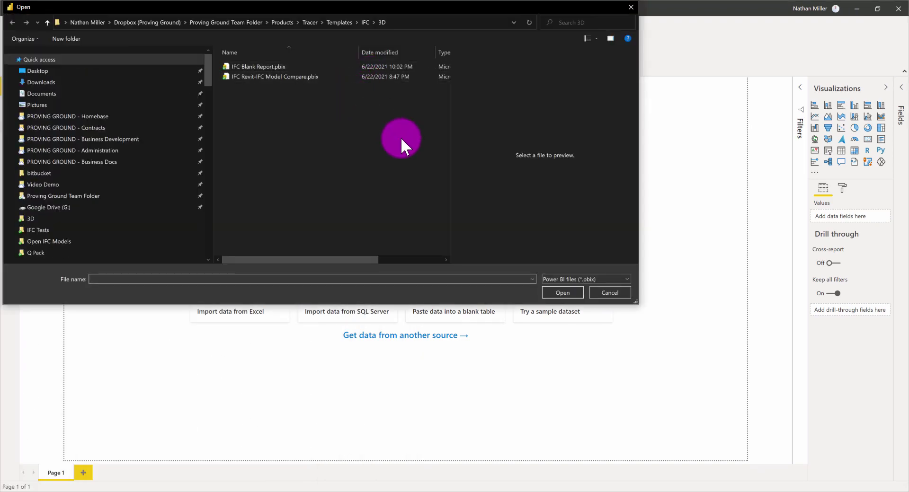
pyautogui.click(584, 279)
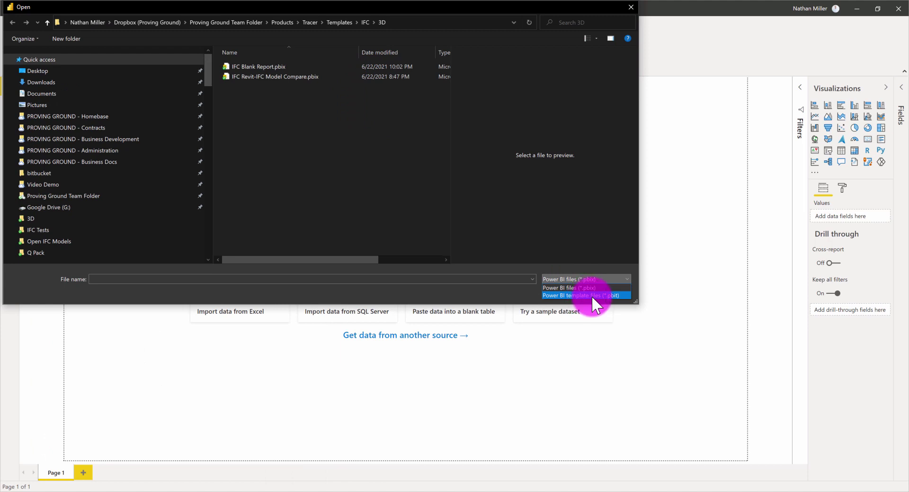
pyautogui.click(592, 296)
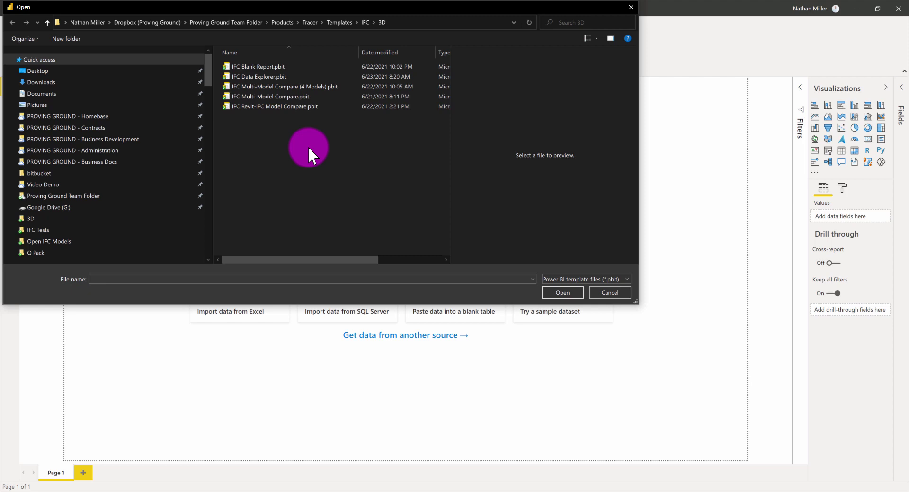
pyautogui.click(263, 77)
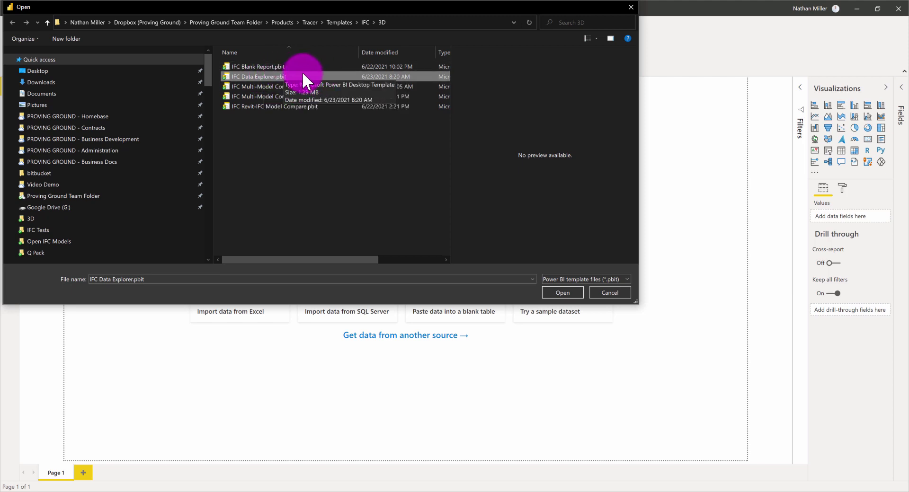
pyautogui.click(554, 292)
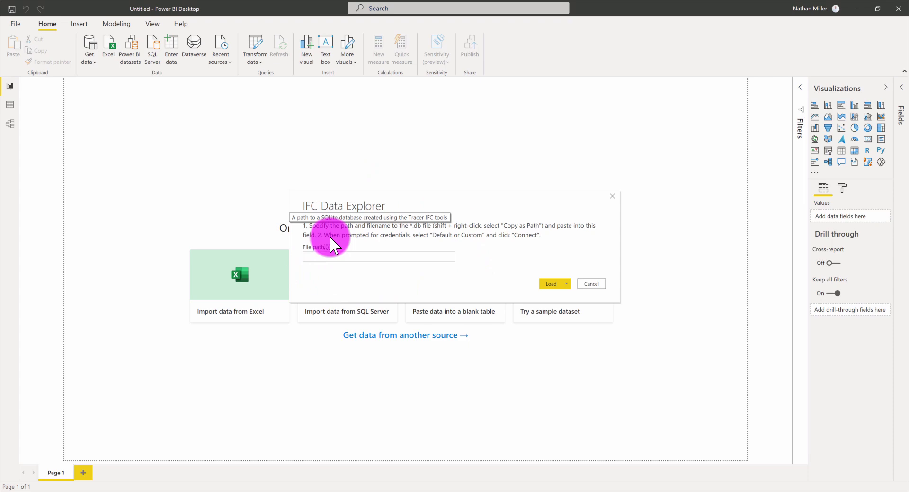
# Copy the full path of 20191126AZUMA9-Archicad.db from the Open IFC Models folder.
pyautogui.click(116, 486)
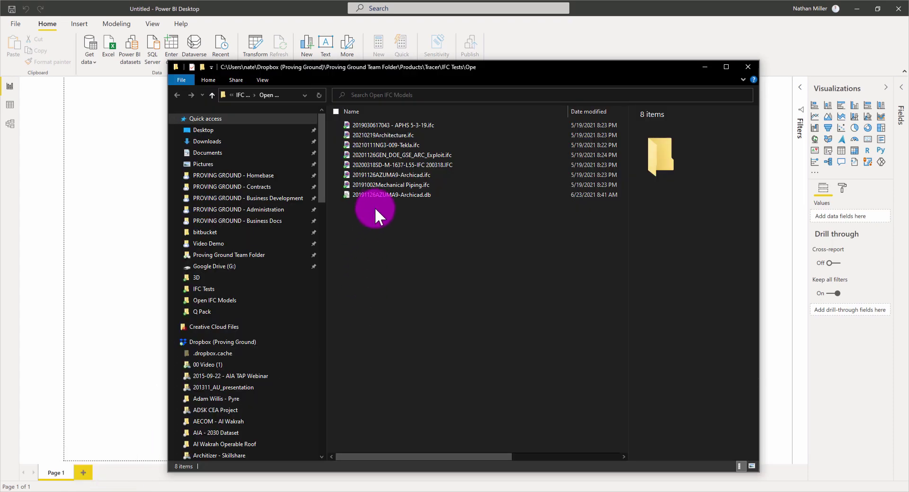
pyautogui.rightClick(348, 194)
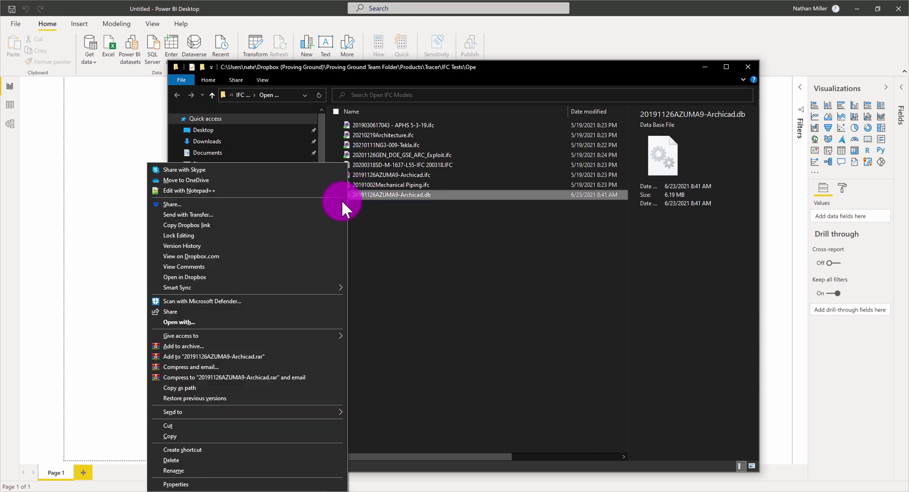
pyautogui.click(199, 386)
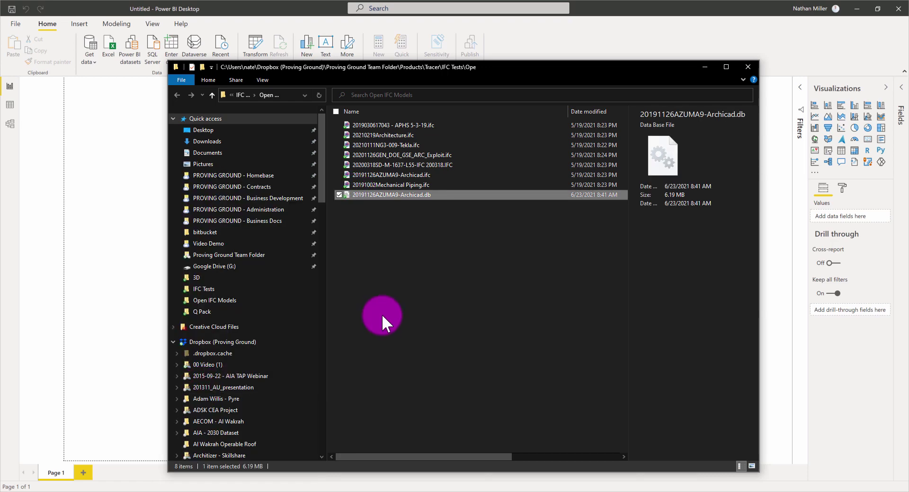
# Paste the .db path into the template's File path field and load it.
pyautogui.click(607, 45)
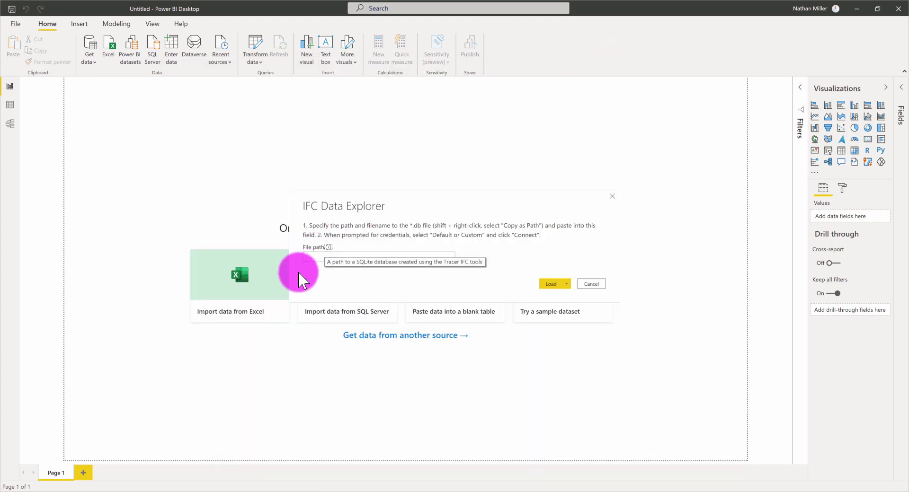
pyautogui.click(308, 257)
pyautogui.hotkey('ctrl', 'v')
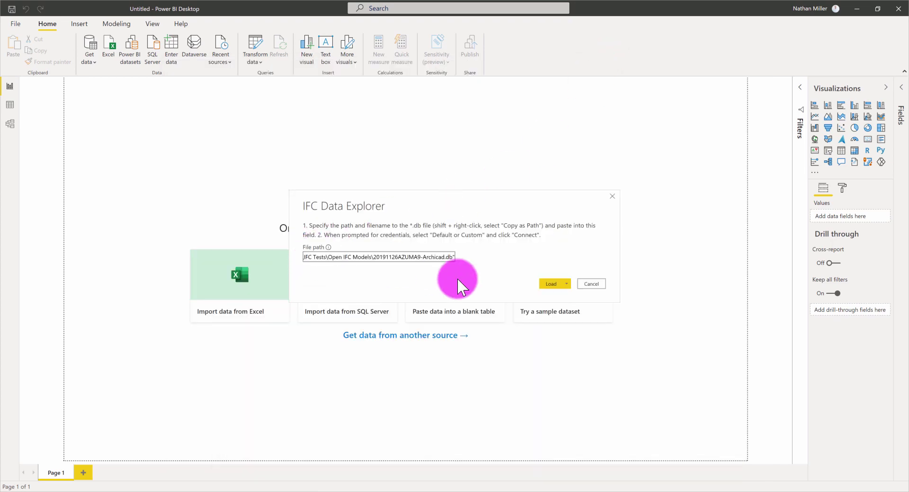
pyautogui.click(551, 284)
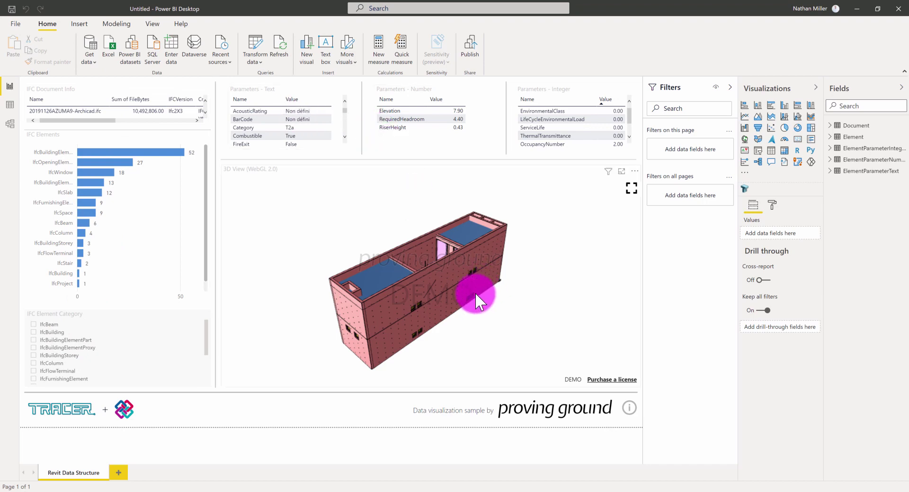
# Orbit the AZUMA9 building in the 3D View visual to inspect it from new angles.
pyautogui.moveTo(476, 295); pyautogui.dragTo(544, 298)
pyautogui.click(423, 356)
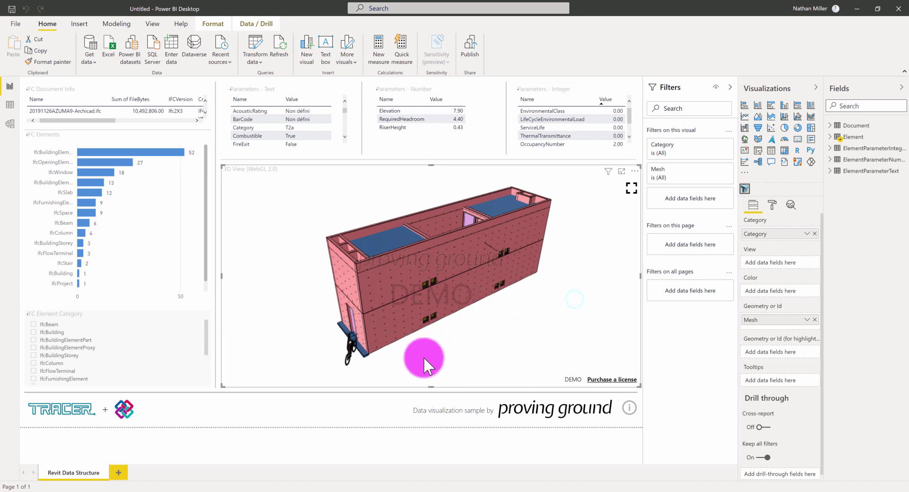
pyautogui.moveTo(476, 337); pyautogui.dragTo(311, 237)
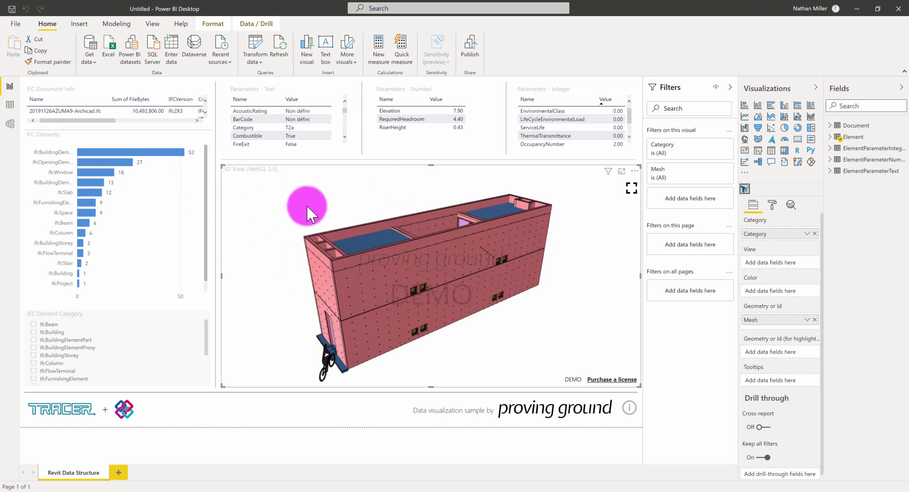
pyautogui.click(441, 237)
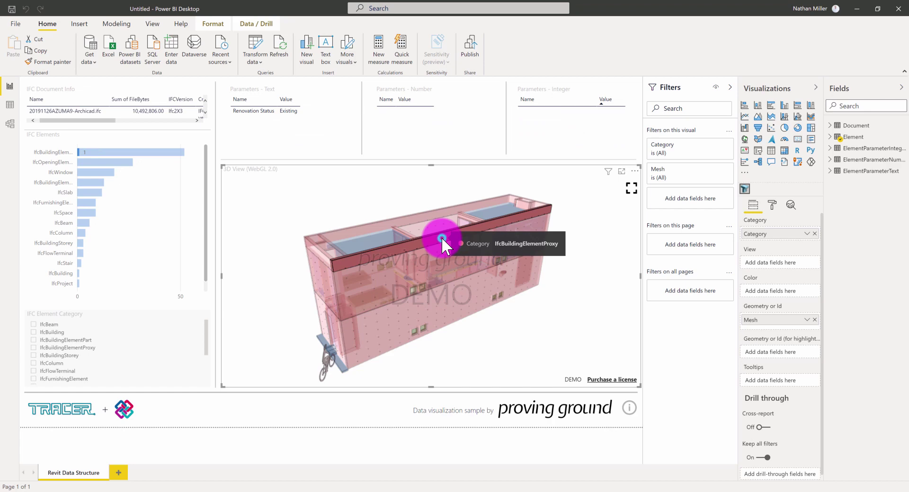
pyautogui.click(441, 252)
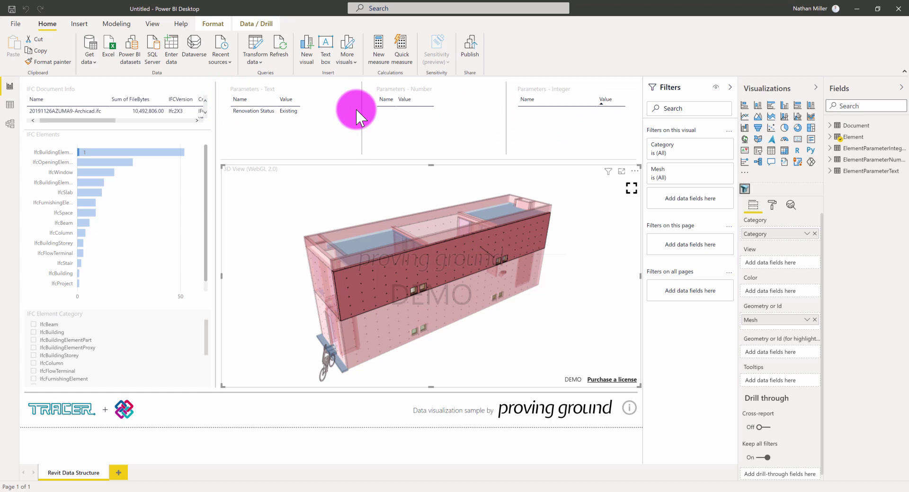
pyautogui.click(368, 286)
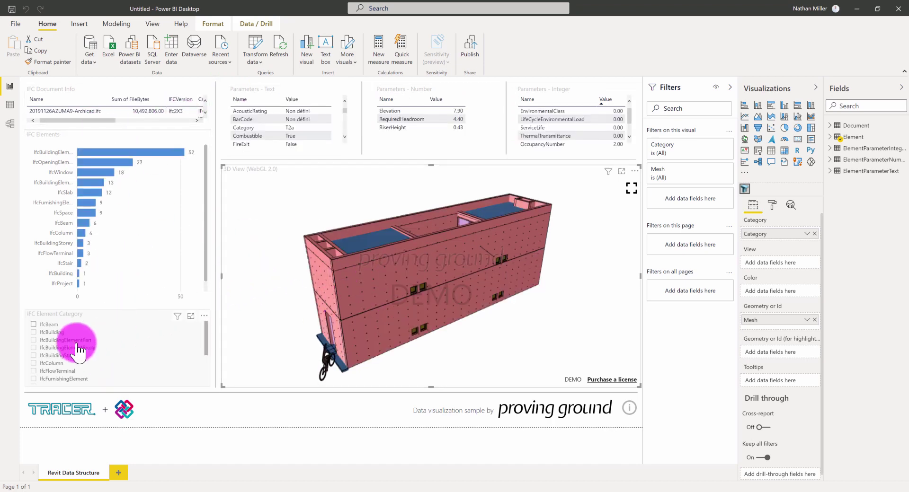
pyautogui.scroll(-3, 88, 361)
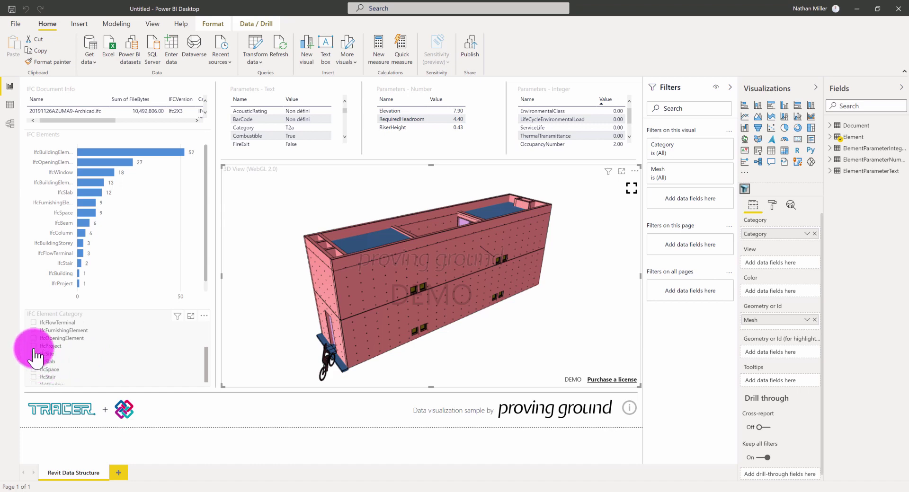
pyautogui.click(34, 369)
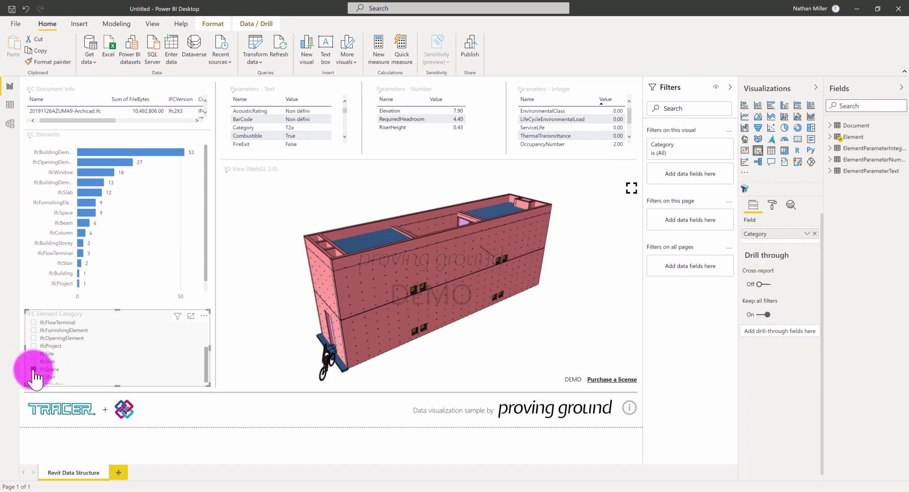
pyautogui.moveTo(408, 296); pyautogui.dragTo(459, 287)
pyautogui.click(34, 370)
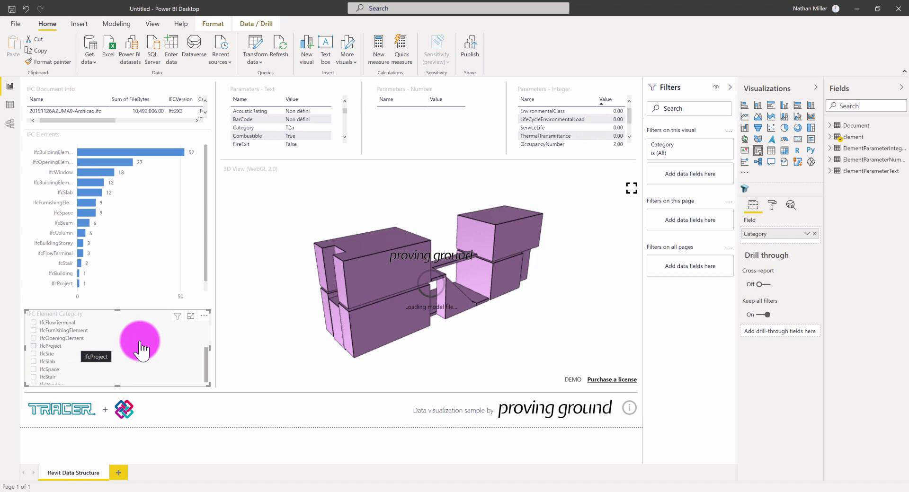
pyautogui.moveTo(204, 347); pyautogui.dragTo(38, 384)
pyautogui.click(34, 381)
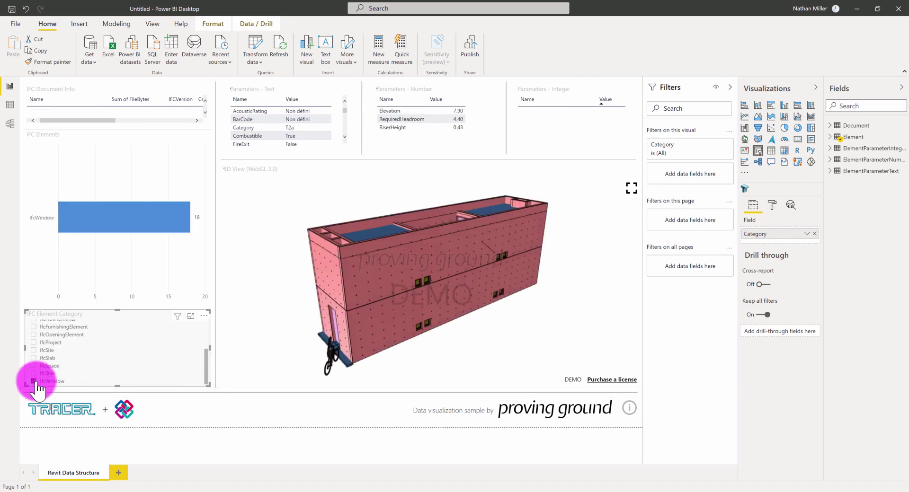
pyautogui.moveTo(424, 293); pyautogui.dragTo(353, 305)
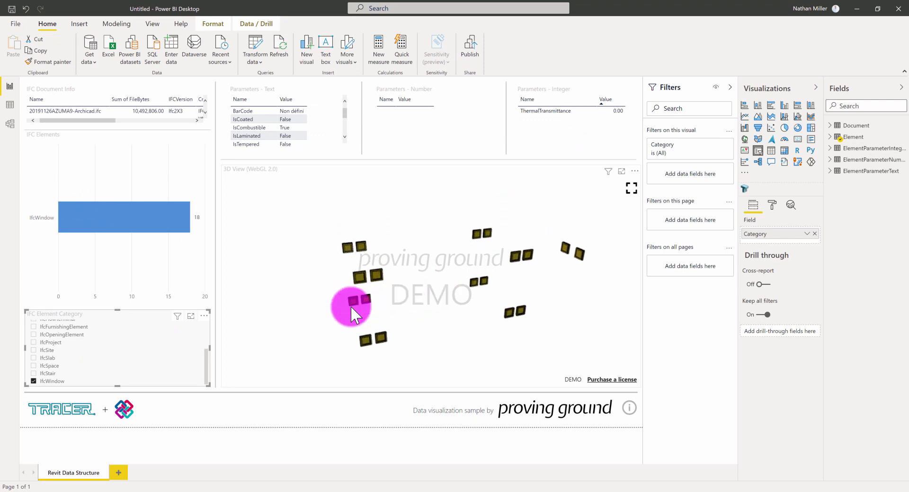
pyautogui.click(34, 382)
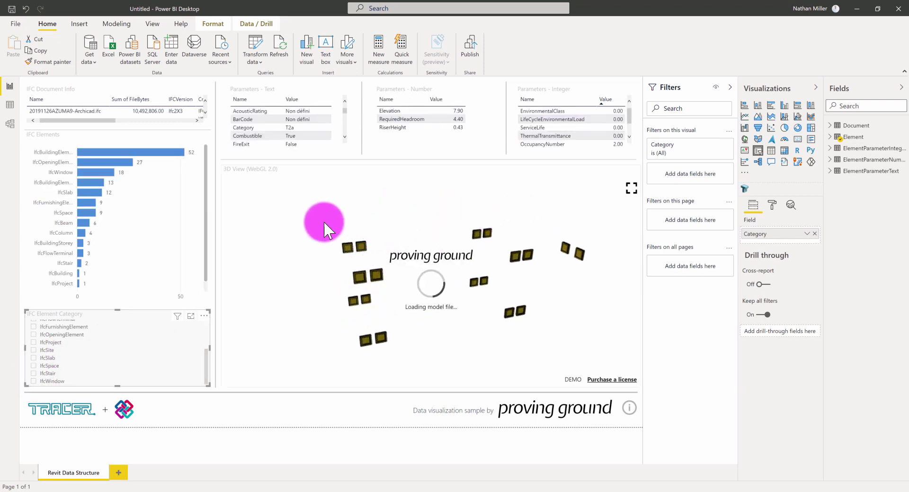
pyautogui.click(339, 238)
pyautogui.moveTo(348, 237); pyautogui.dragTo(429, 294)
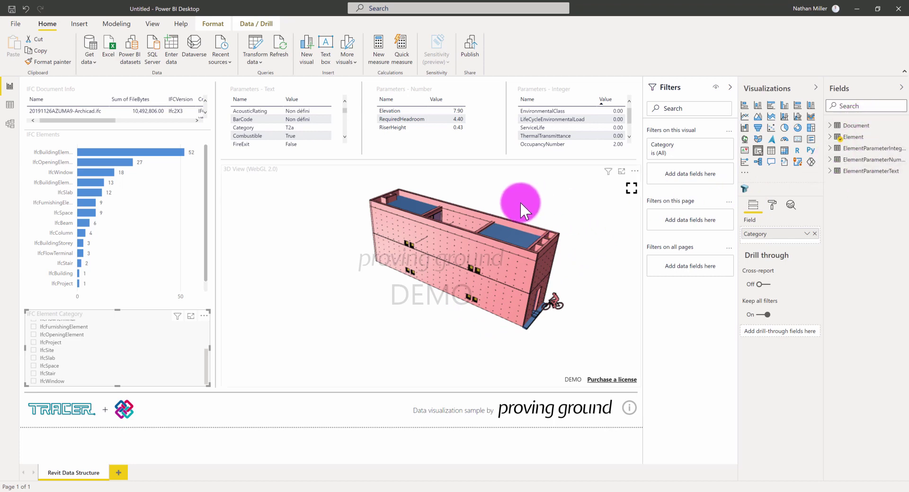
pyautogui.moveTo(520, 201); pyautogui.dragTo(449, 247)
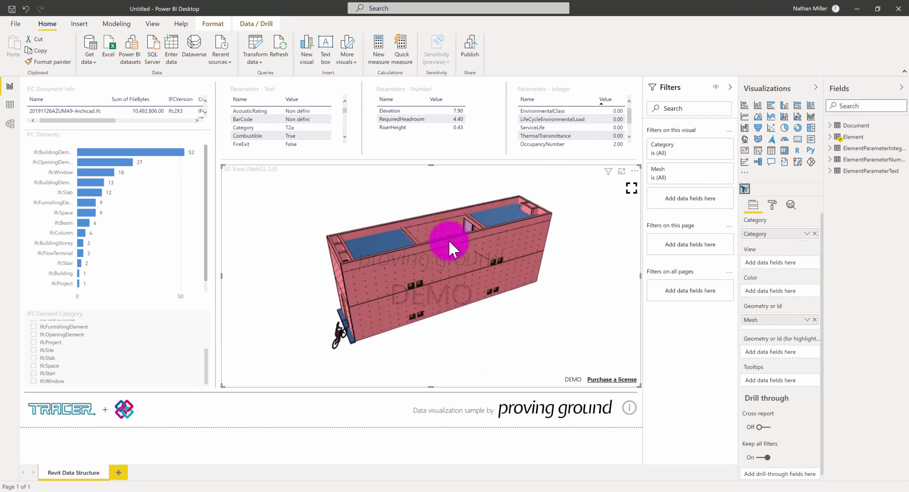
pyautogui.moveTo(448, 240)
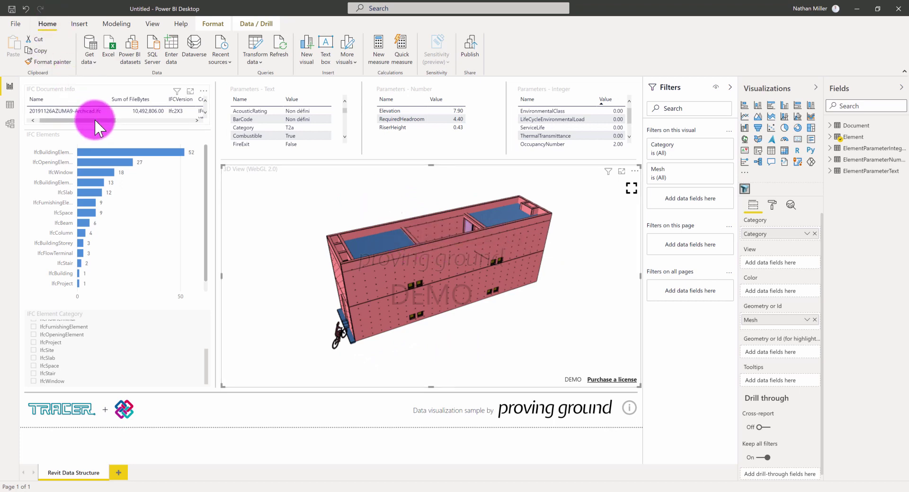
pyautogui.click(485, 282)
pyautogui.moveTo(487, 288)
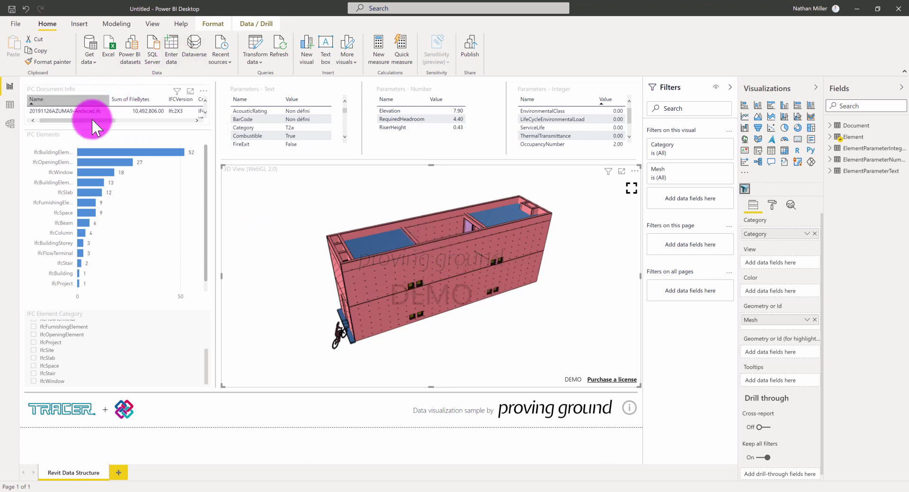
pyautogui.moveTo(90, 118)
pyautogui.mouseDown()
pyautogui.moveTo(172, 126)
pyautogui.moveTo(103, 114)
pyautogui.moveTo(88, 122)
pyautogui.moveTo(166, 121)
pyautogui.moveTo(83, 125)
pyautogui.mouseUp()
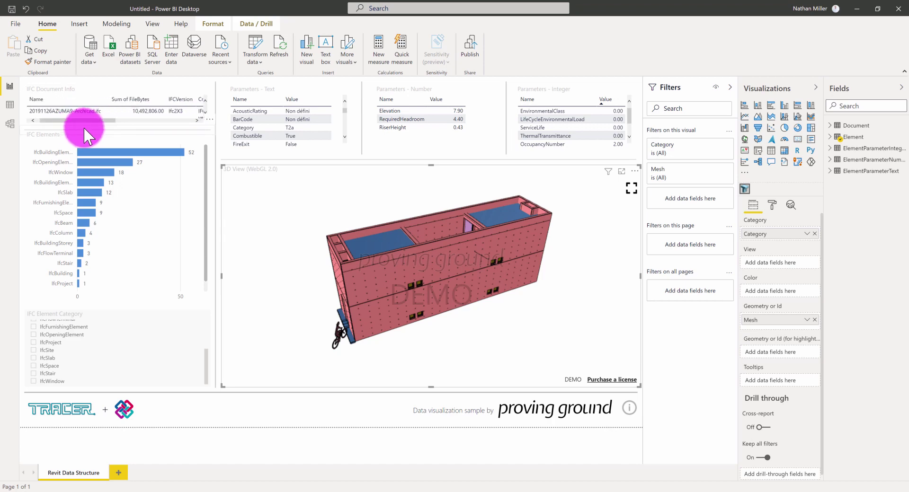